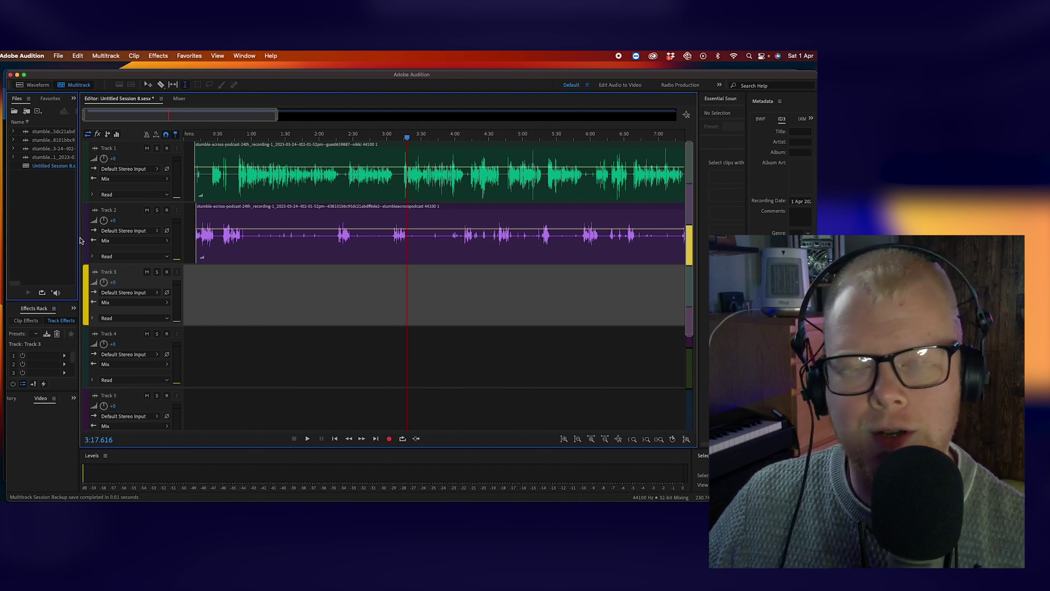
# - Widen the side panels and add Marker 01 at about 0:12
pyautogui.moveTo(79, 239); pyautogui.dragTo(127, 236)
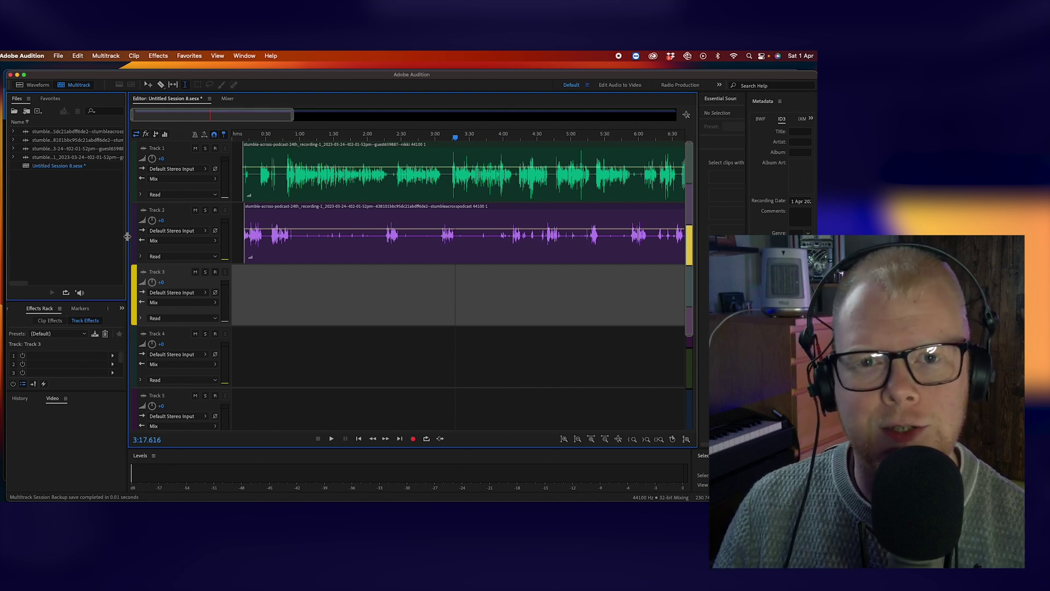
pyautogui.click(242, 137)
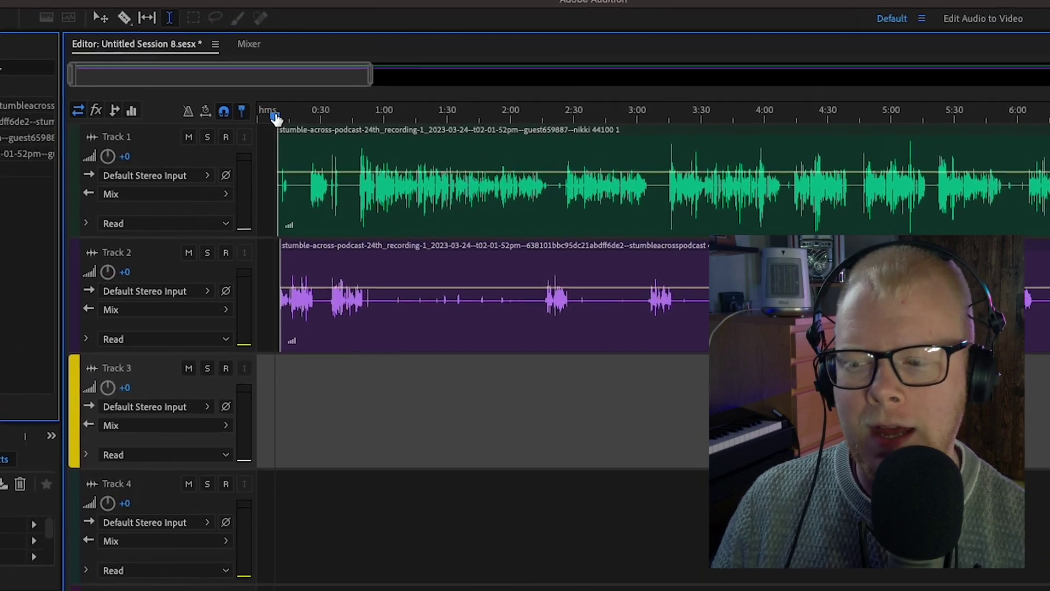
pyautogui.press('m')
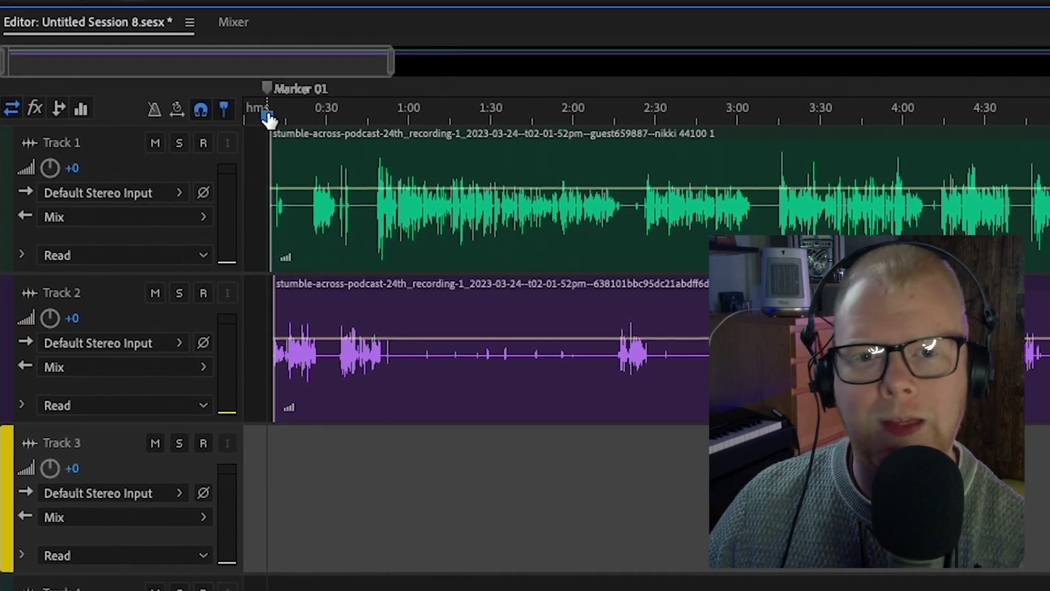
pyautogui.moveTo(266, 89)
pyautogui.mouseDown()
pyautogui.moveTo(306, 96)
pyautogui.moveTo(253, 94)
pyautogui.moveTo(345, 80)
pyautogui.moveTo(313, 68)
pyautogui.moveTo(90, 67)
pyautogui.mouseUp()
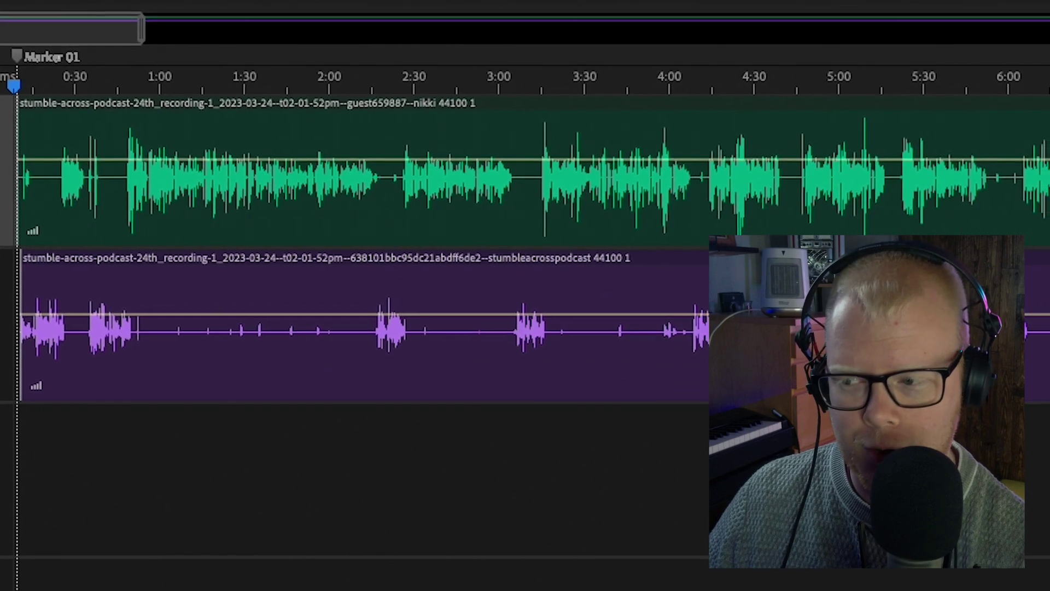
# - Place the playhead near 2:25 and select the guest clip on Track 1
pyautogui.click(391, 88)
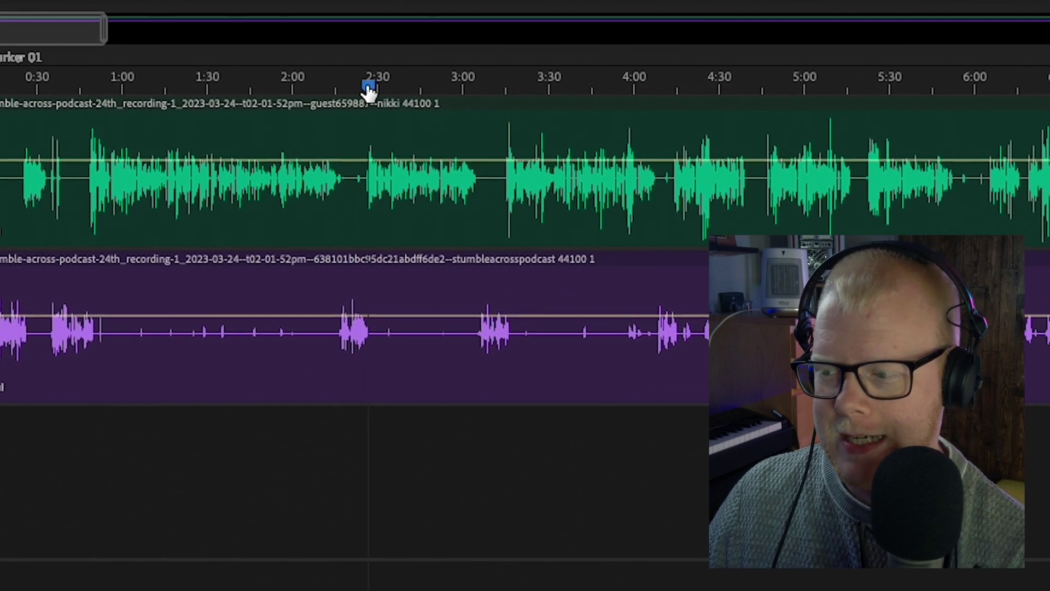
pyautogui.click(356, 91)
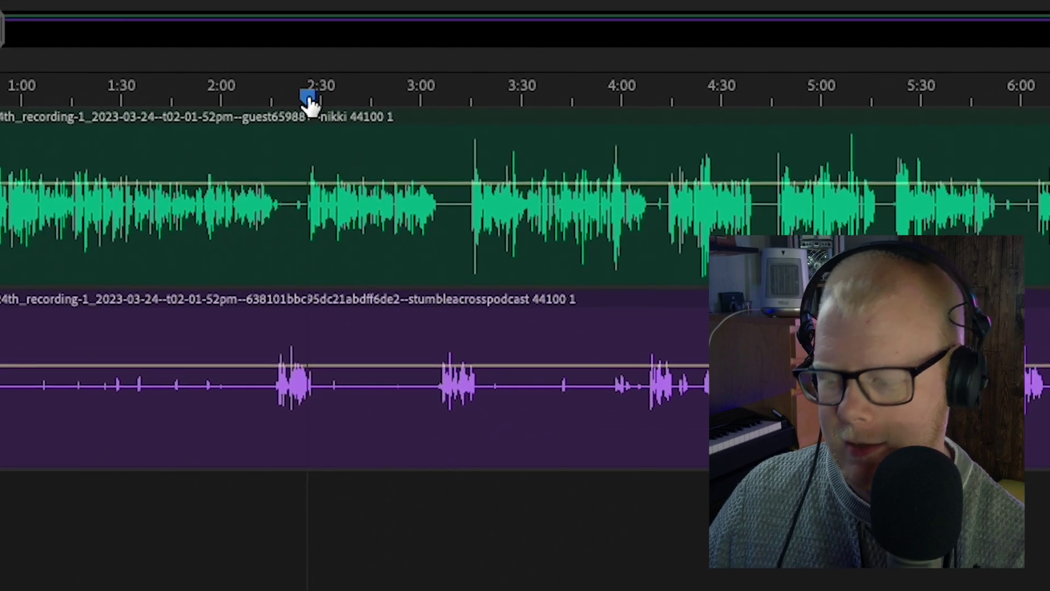
pyautogui.click(302, 122)
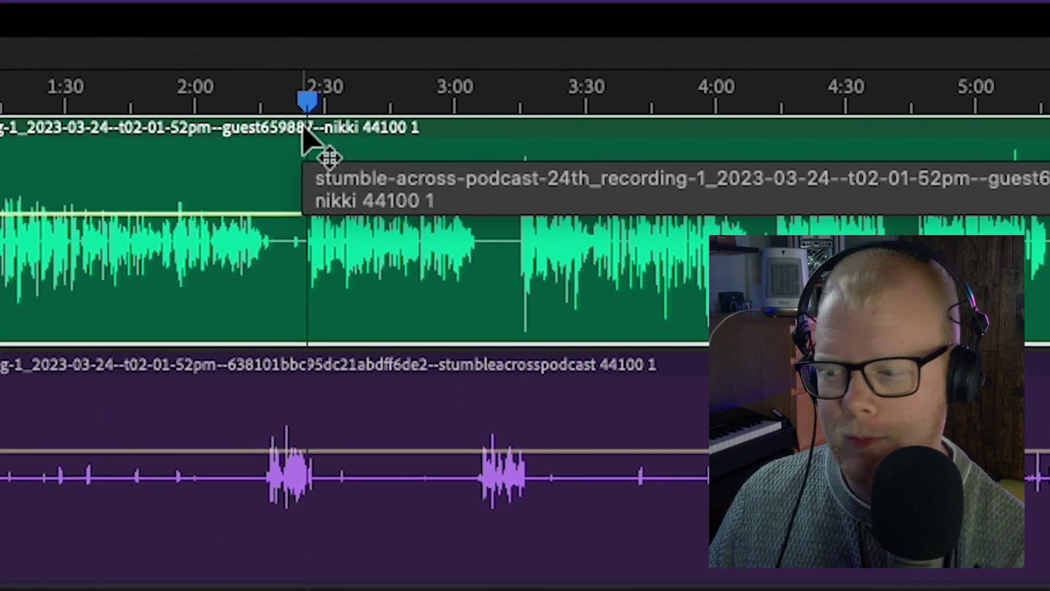
# - Add Marker 02 inside the guest clip near 2:25 and inside the host clip at 3:02.845
pyautogui.press('m')
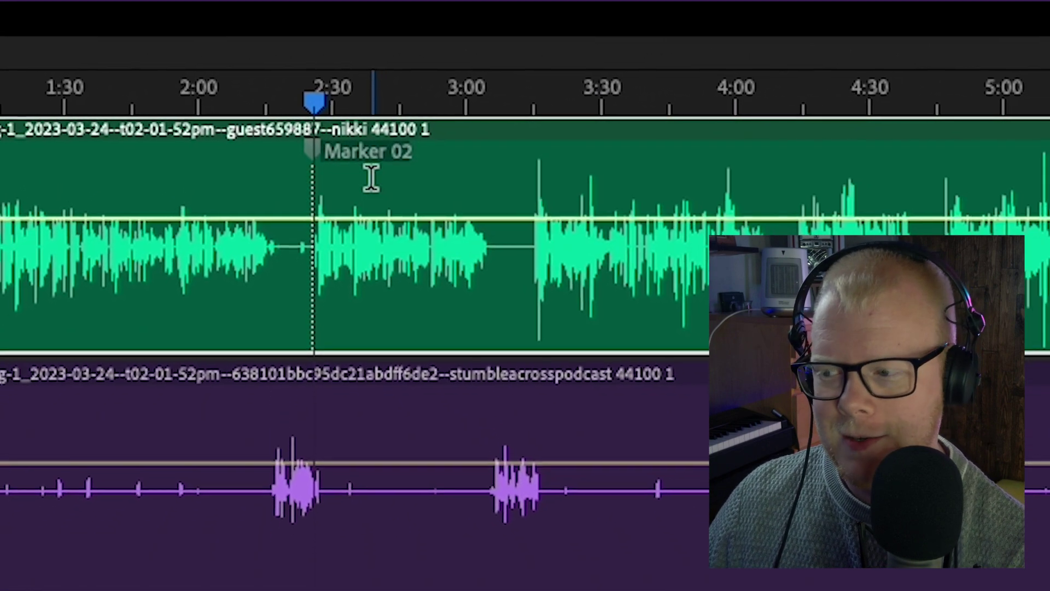
pyautogui.moveTo(313, 103); pyautogui.dragTo(406, 104)
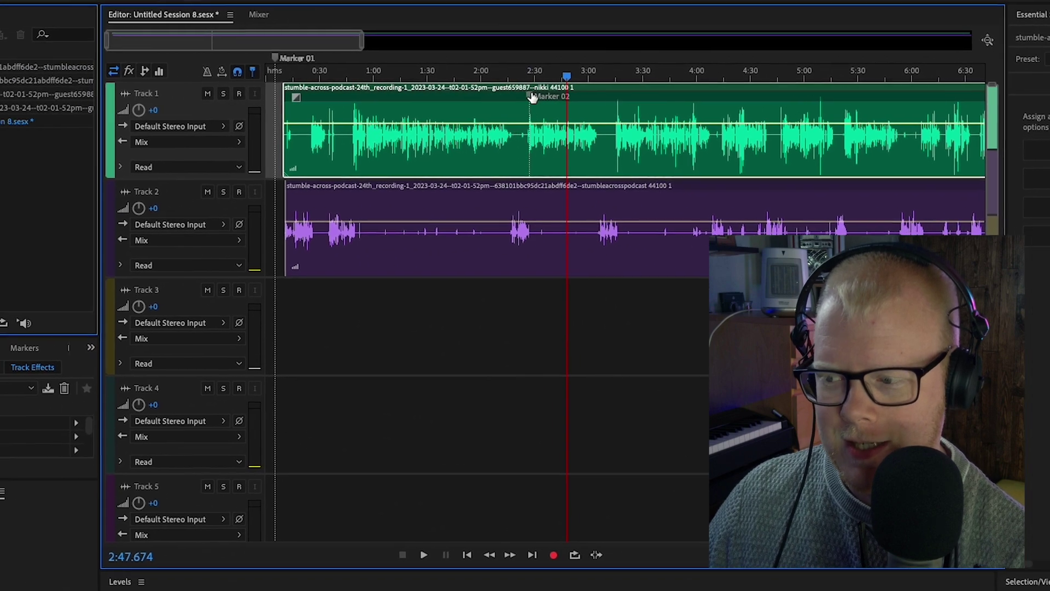
pyautogui.click(590, 191)
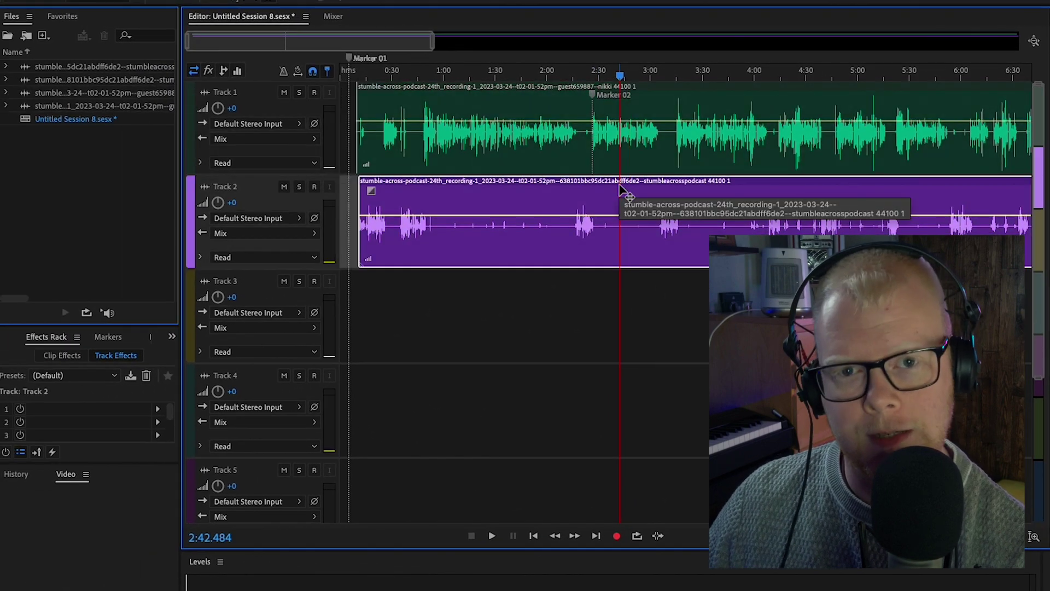
pyautogui.click(656, 71)
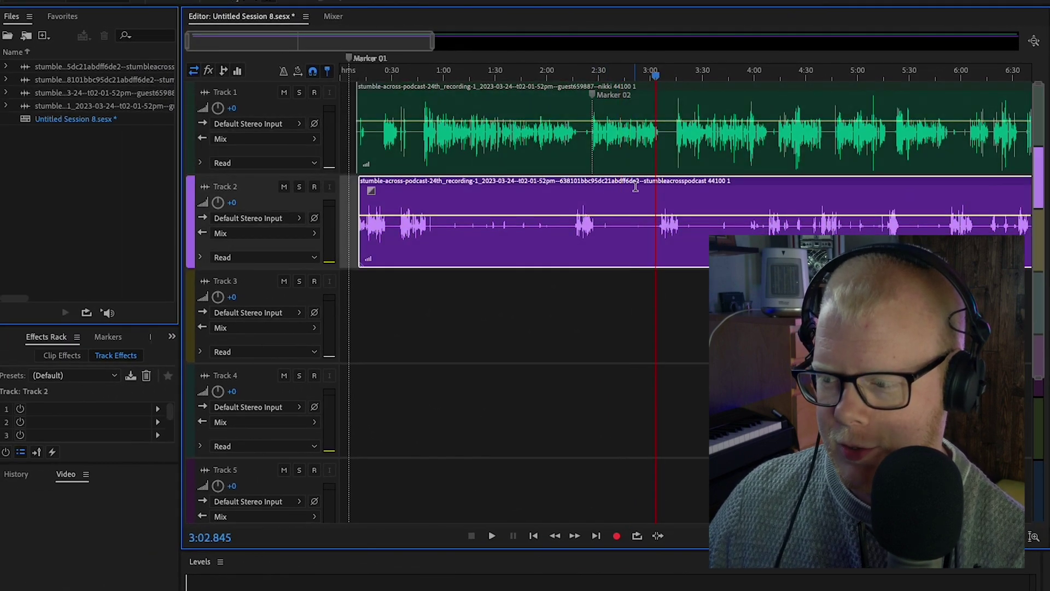
pyautogui.press('m')
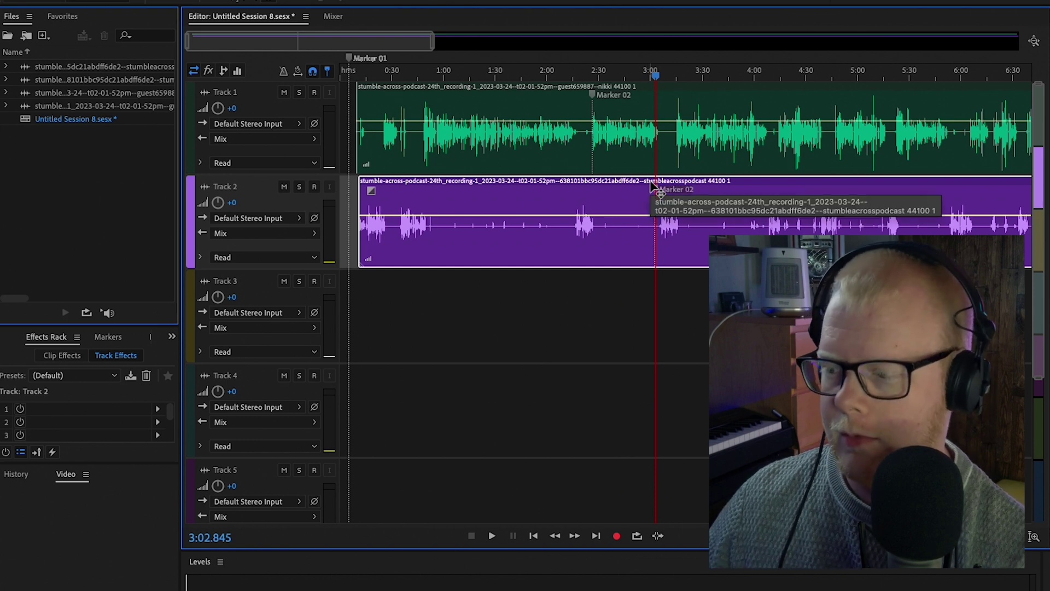
pyautogui.click(677, 76)
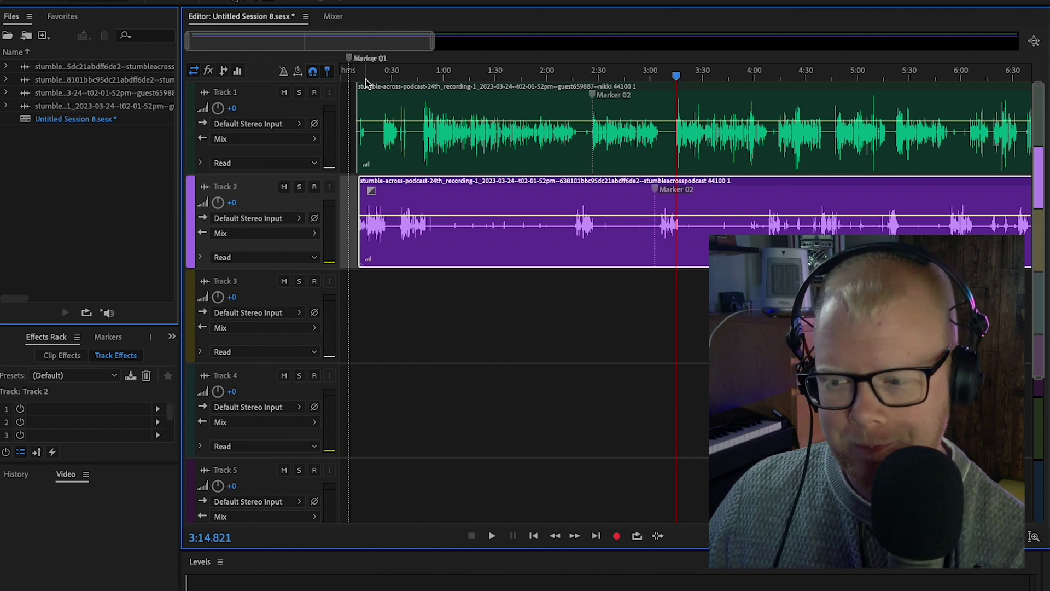
# - Nudge Marker 01 earlier, trim the Track 1 clip's start and shift the clip slightly later
pyautogui.moveTo(352, 62); pyautogui.dragTo(349, 60)
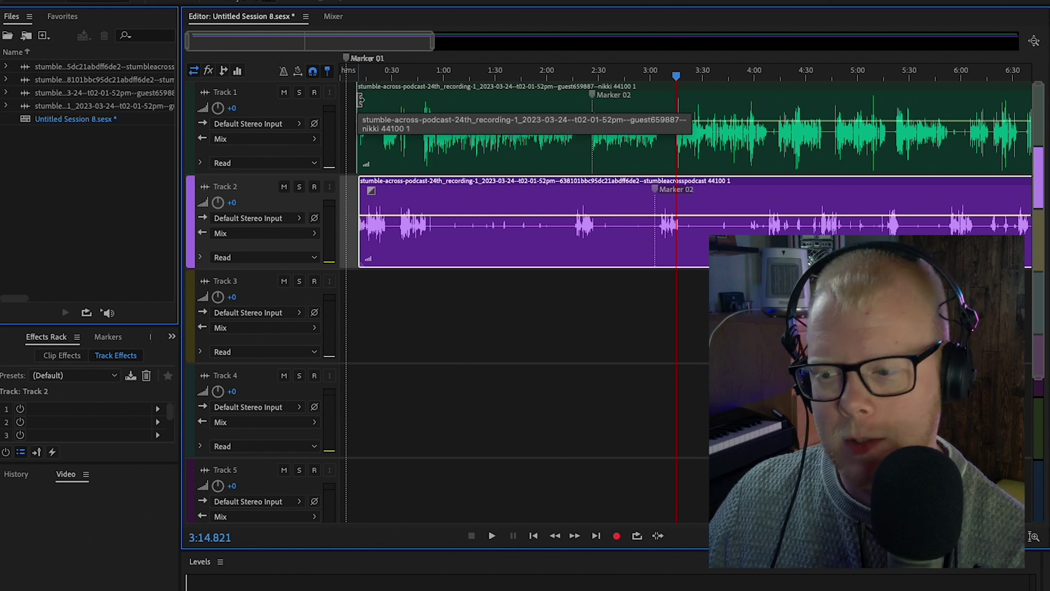
pyautogui.moveTo(361, 100); pyautogui.dragTo(426, 91)
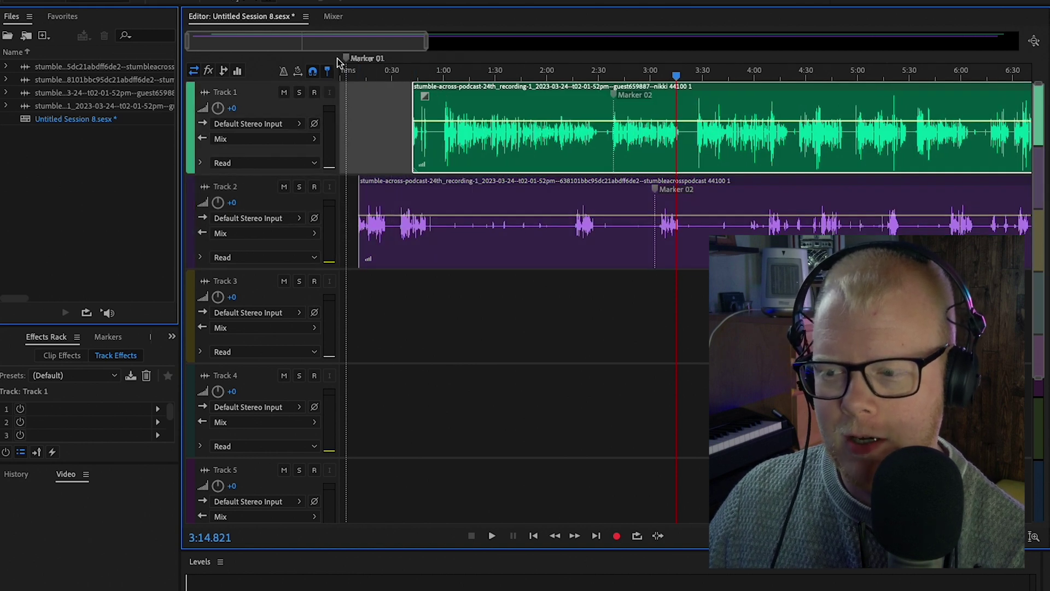
pyautogui.moveTo(432, 93); pyautogui.dragTo(409, 86)
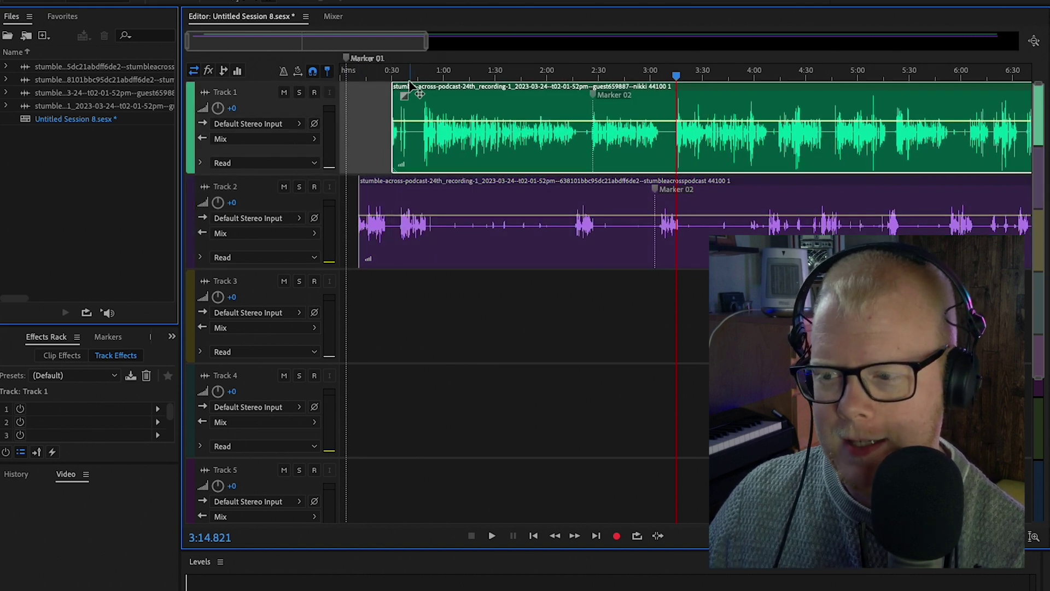
pyautogui.moveTo(539, 90)
pyautogui.mouseDown()
pyautogui.moveTo(516, 90)
pyautogui.moveTo(542, 90)
pyautogui.moveTo(527, 90)
pyautogui.mouseUp()
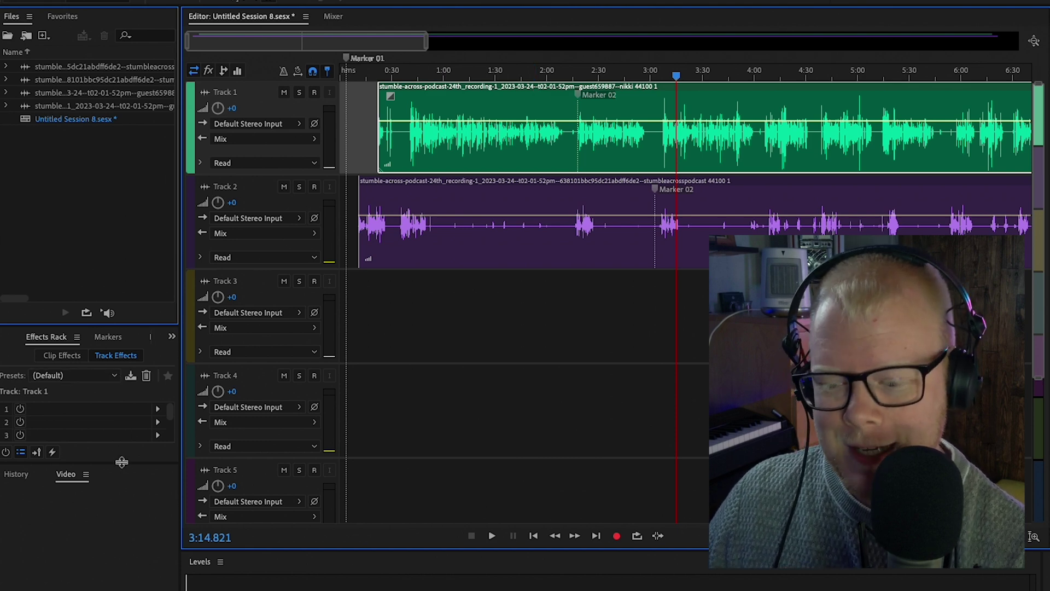
# - Expand Track 1's effects rack and add a Parametric Equalizer with the Vocal Enhancer preset
pyautogui.moveTo(121, 463); pyautogui.dragTo(122, 583)
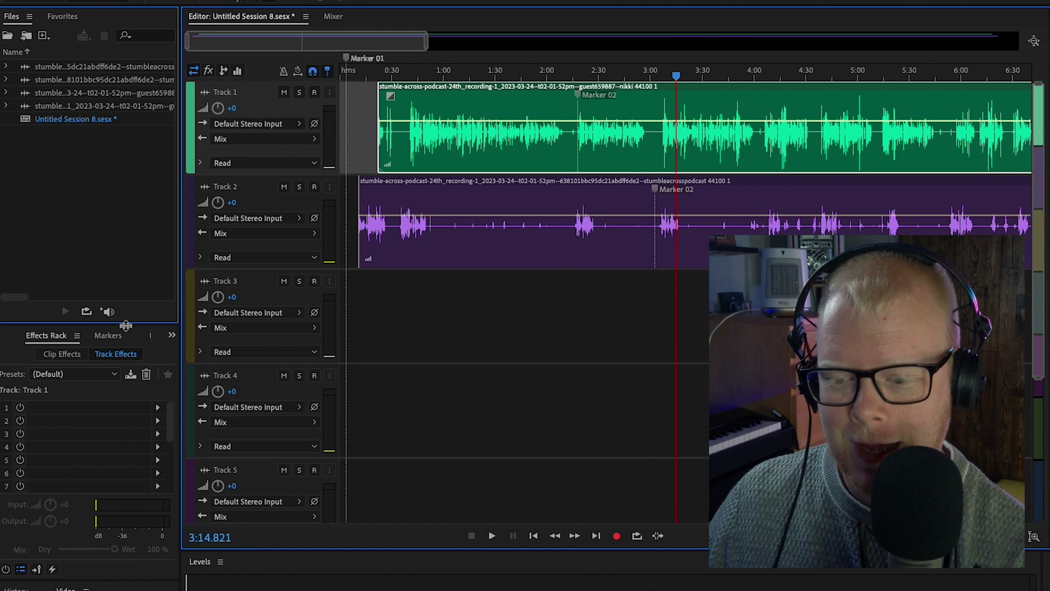
pyautogui.moveTo(126, 325); pyautogui.dragTo(259, 186)
pyautogui.click(245, 252)
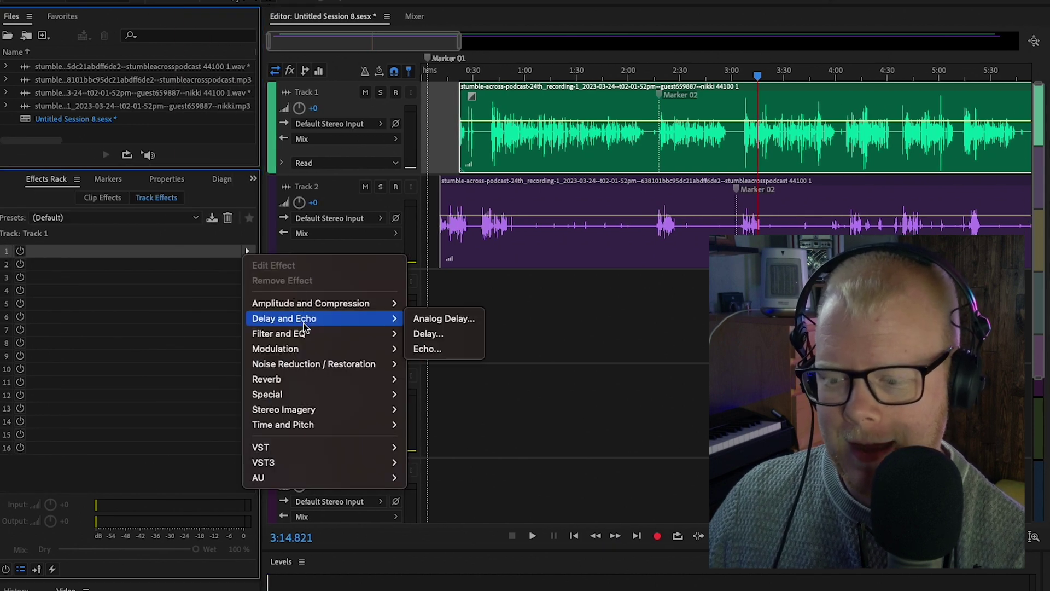
pyautogui.moveTo(328, 333)
pyautogui.click(468, 408)
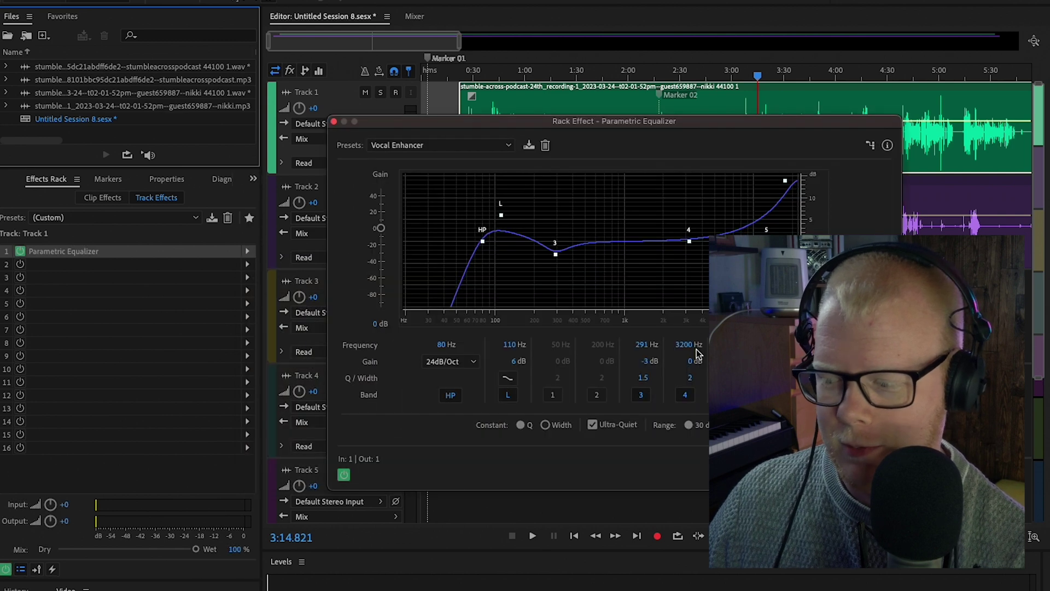
pyautogui.click(334, 121)
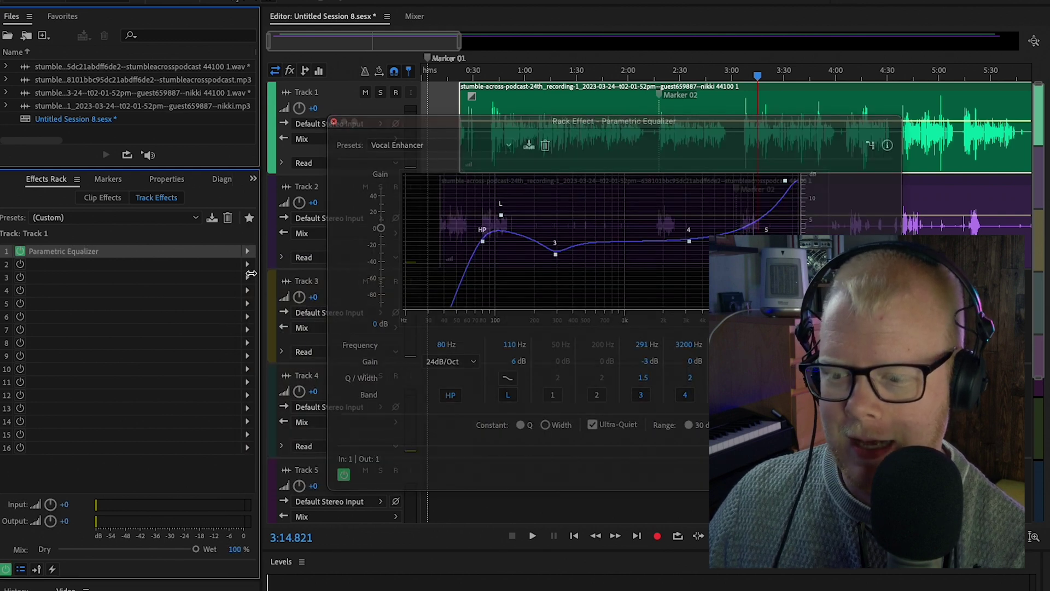
# - Add Dynamics Processing set to Soft Limit -24dB in Track 1's second slot
pyautogui.click(247, 265)
pyautogui.moveTo(322, 317)
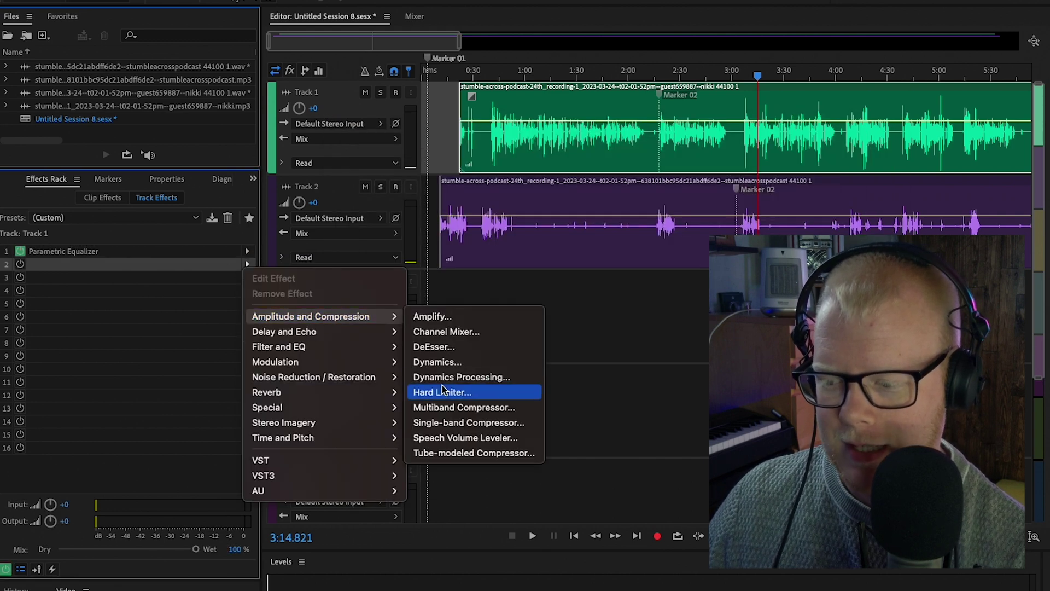
pyautogui.click(464, 373)
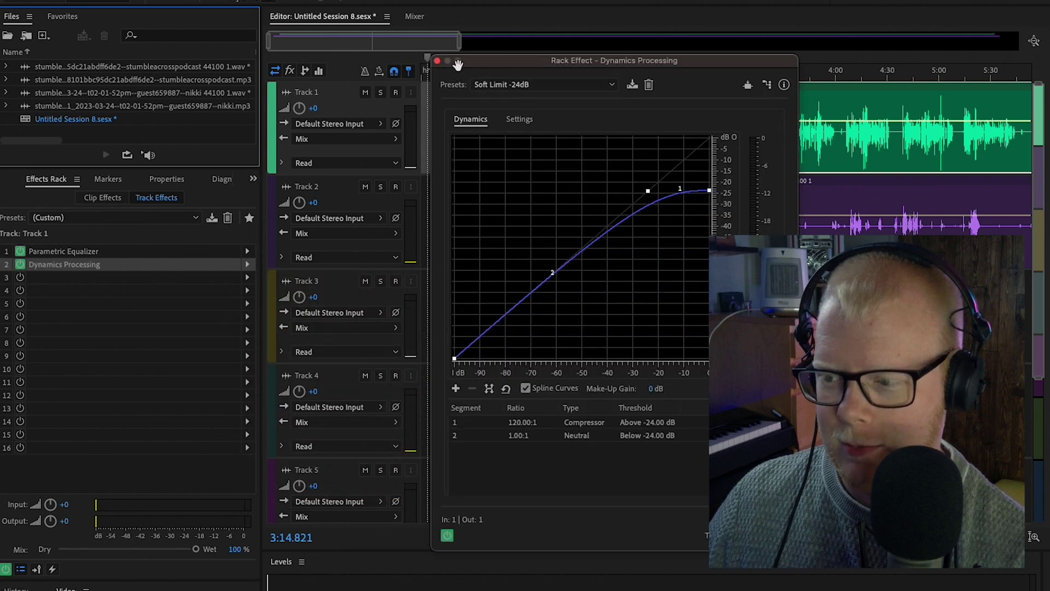
pyautogui.click(437, 61)
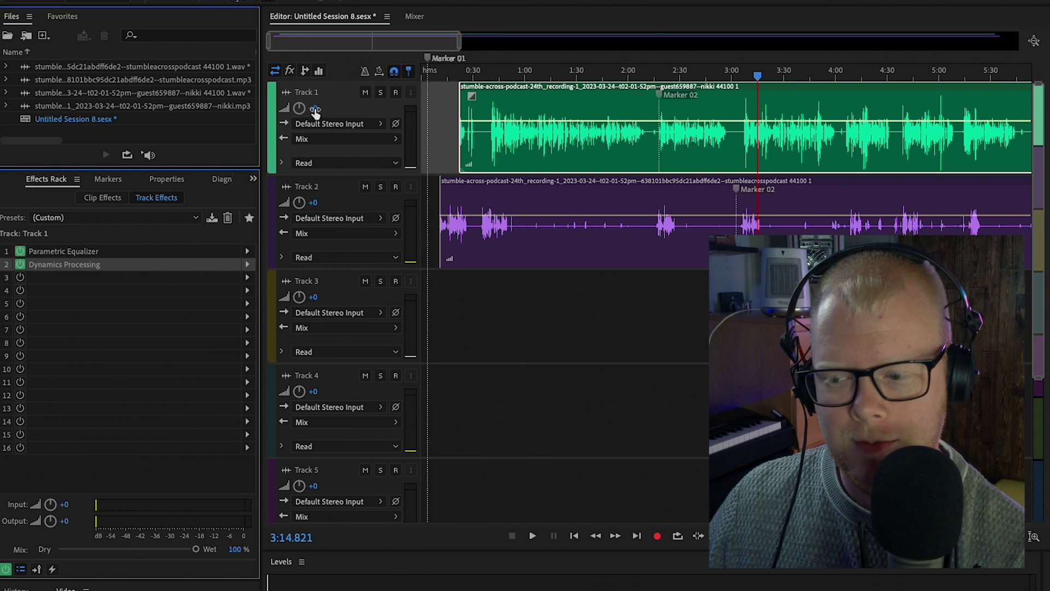
pyautogui.click(336, 198)
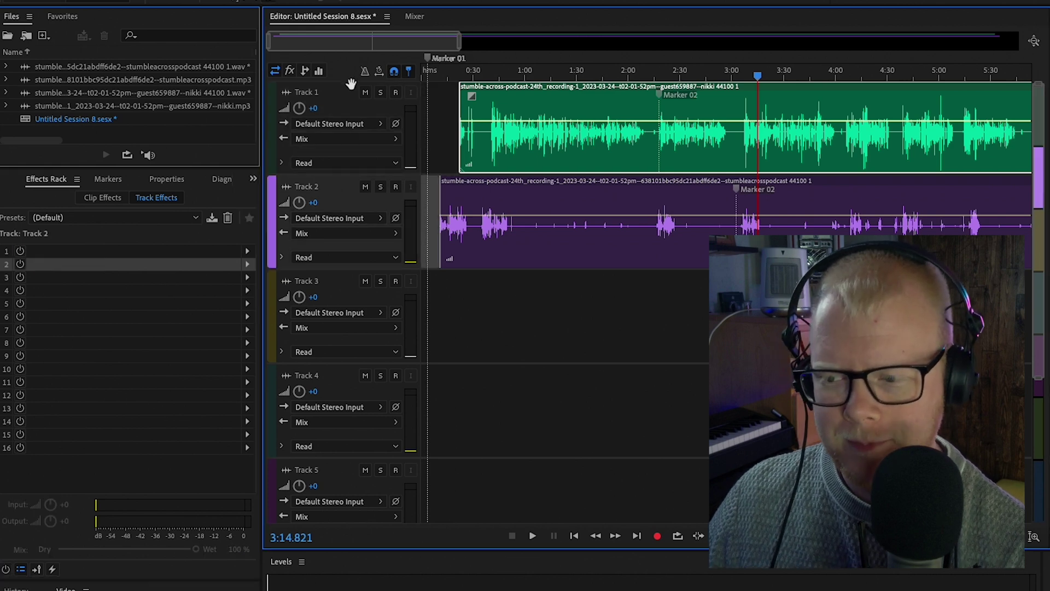
pyautogui.click(415, 17)
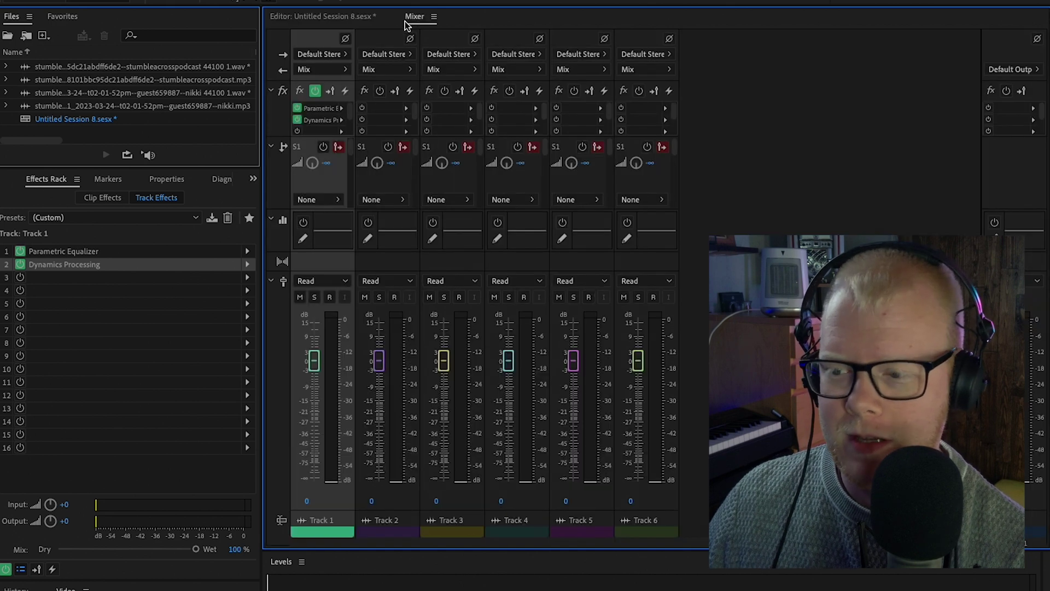
pyautogui.moveTo(328, 111); pyautogui.dragTo(380, 109)
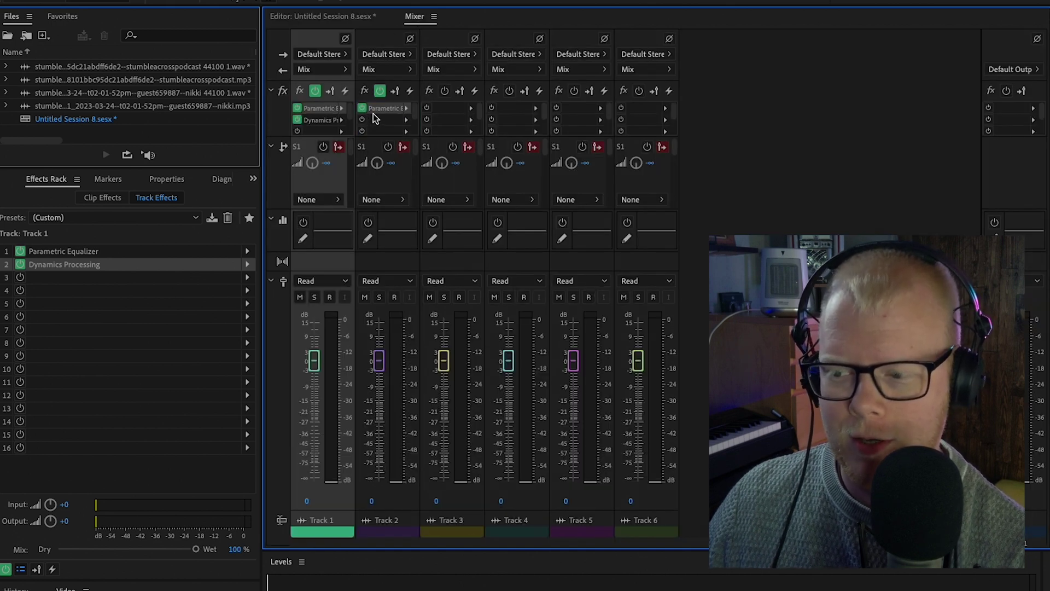
pyautogui.hotkey('ctrl', 'z')
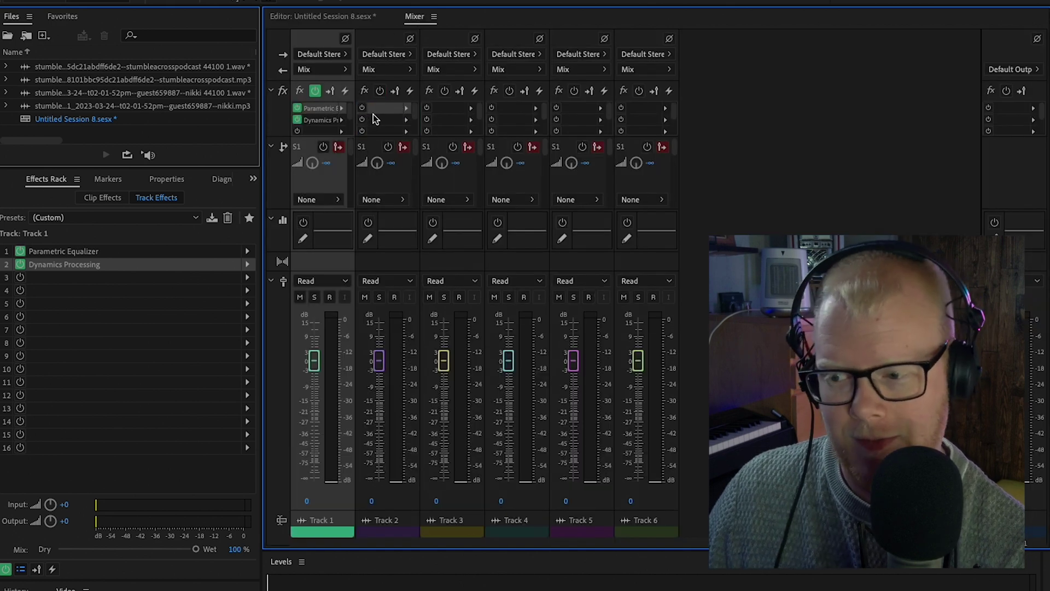
pyautogui.click(352, 20)
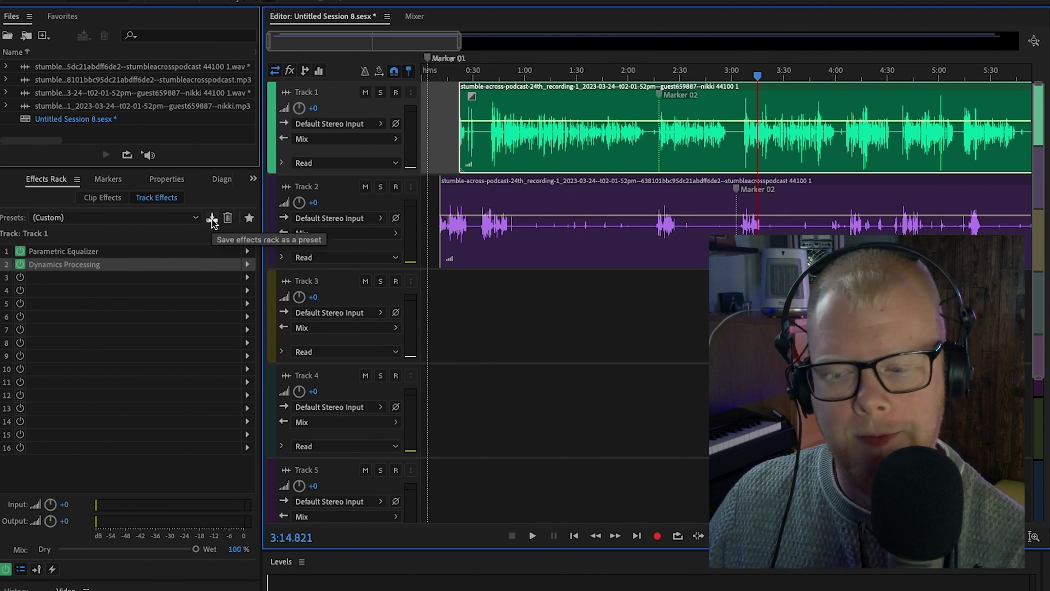
# - Inspect Track 2's empty effects rack presets, compare with Track 1, then reselect Track 2
pyautogui.click(336, 192)
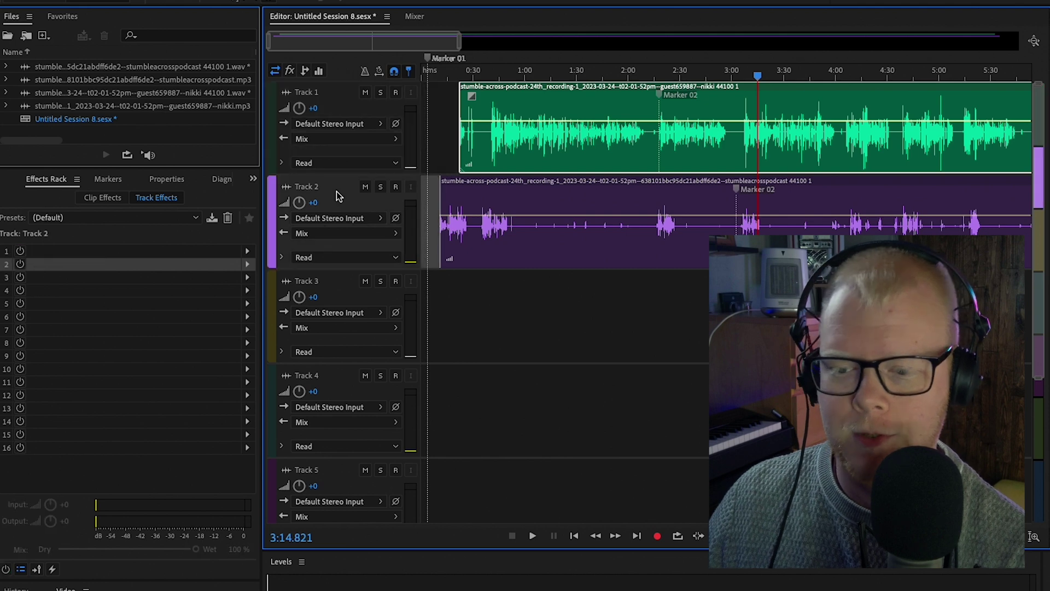
pyautogui.click(152, 219)
pyautogui.press('Escape')
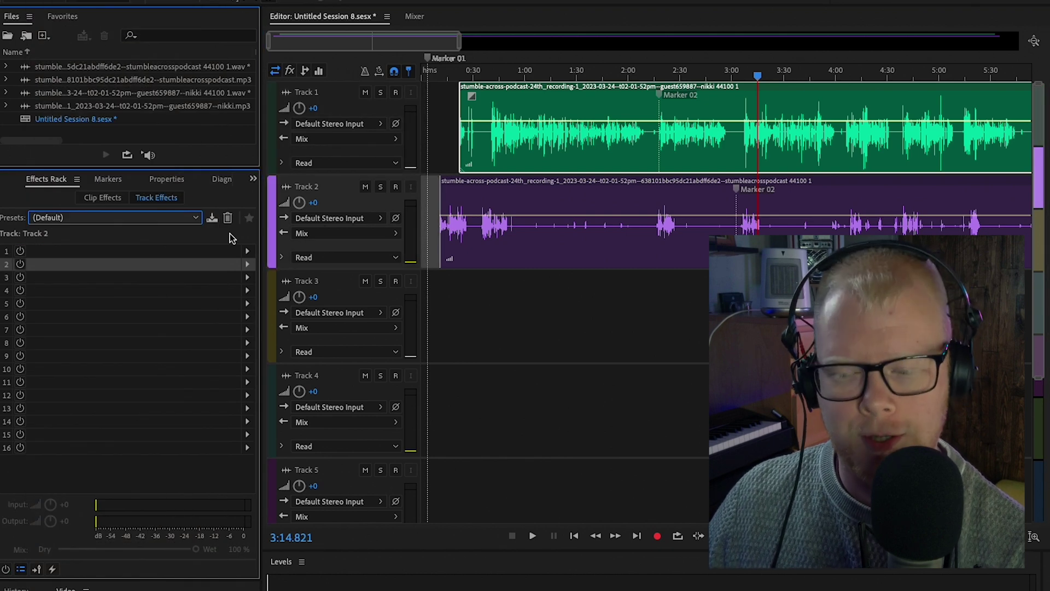
pyautogui.click(331, 94)
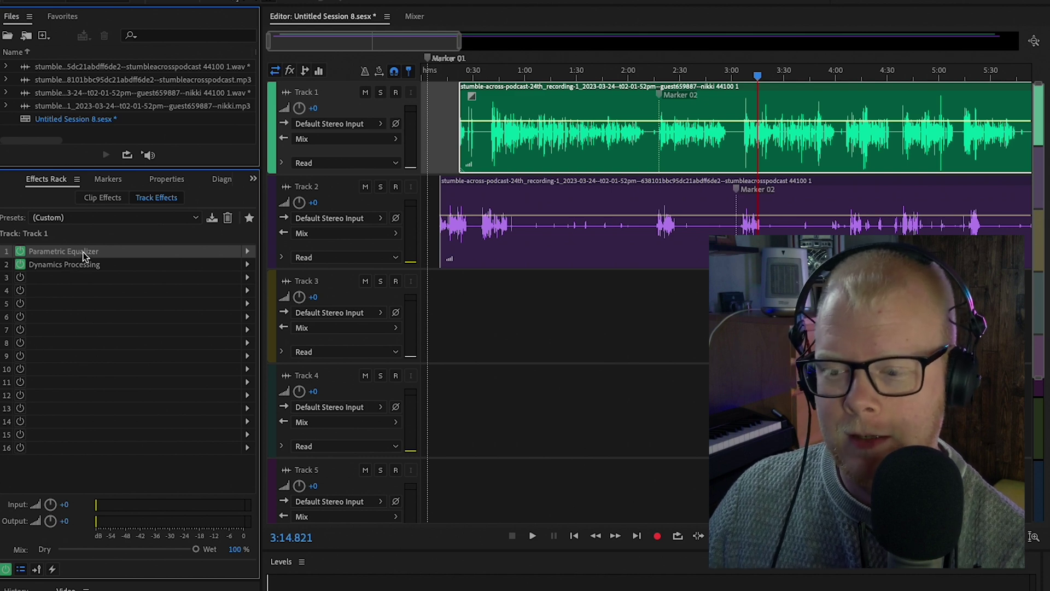
pyautogui.click(348, 198)
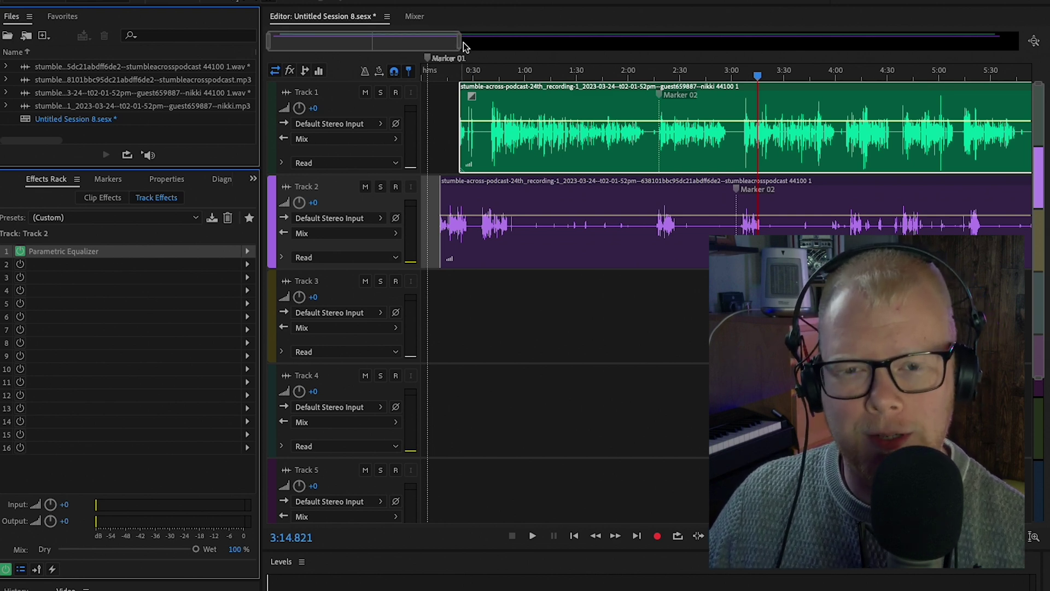
# - Set the playhead back to 0:40.720
pyautogui.click(497, 77)
pyautogui.moveTo(497, 77); pyautogui.dragTo(491, 78)
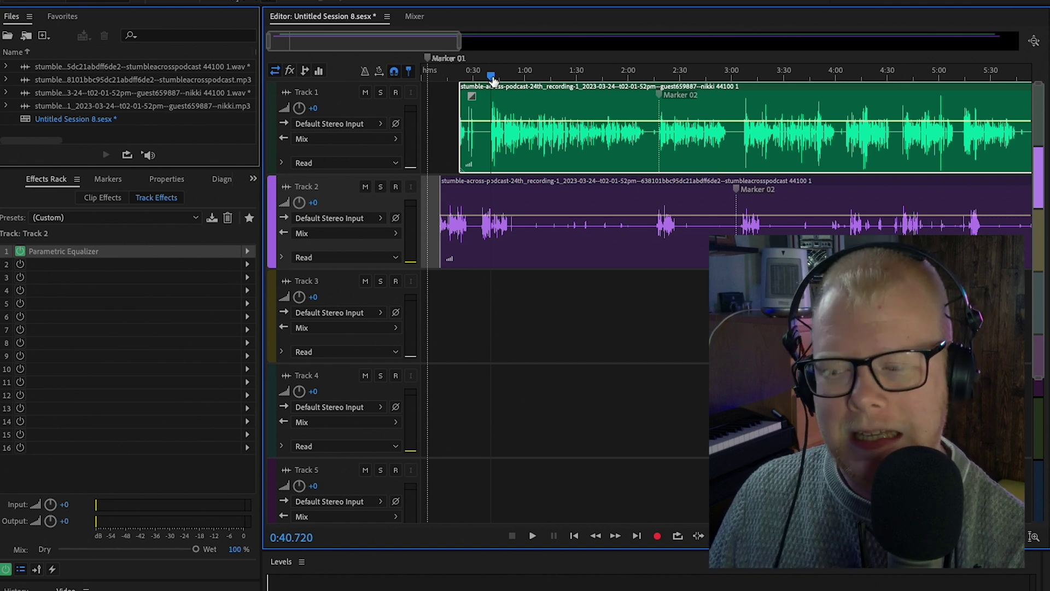
# - Play both equalized tracks from 0:40.720 a few times, then bring up the Settings submenu
pyautogui.press('space')
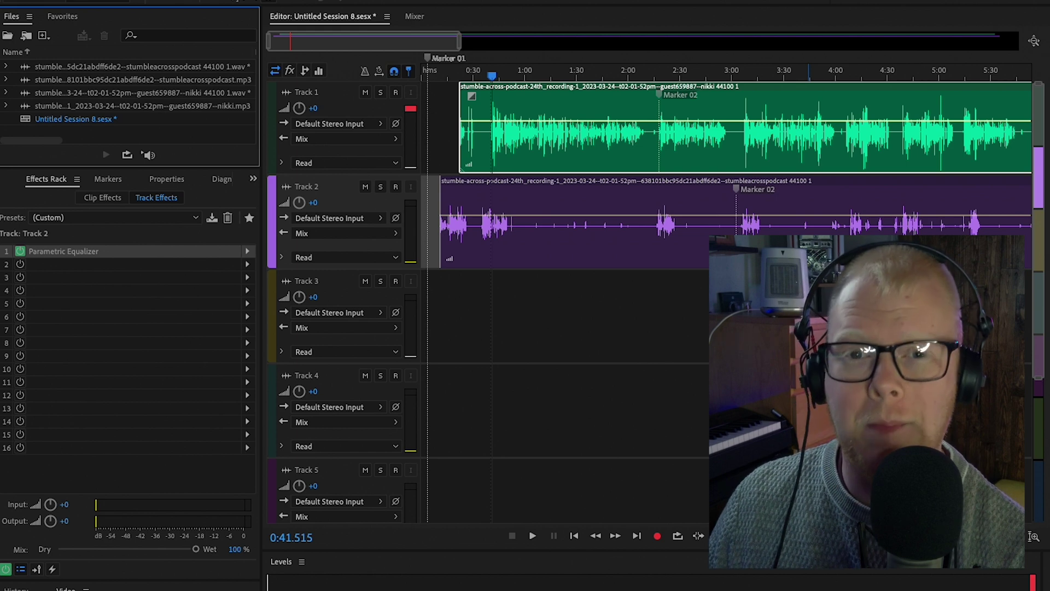
pyautogui.press('space')
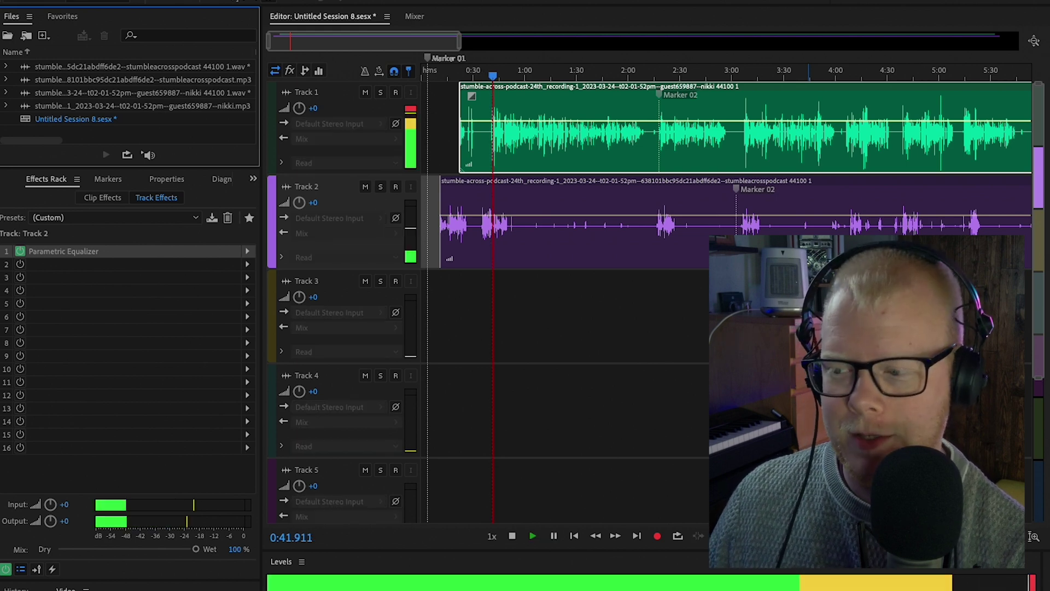
pyautogui.press('space')
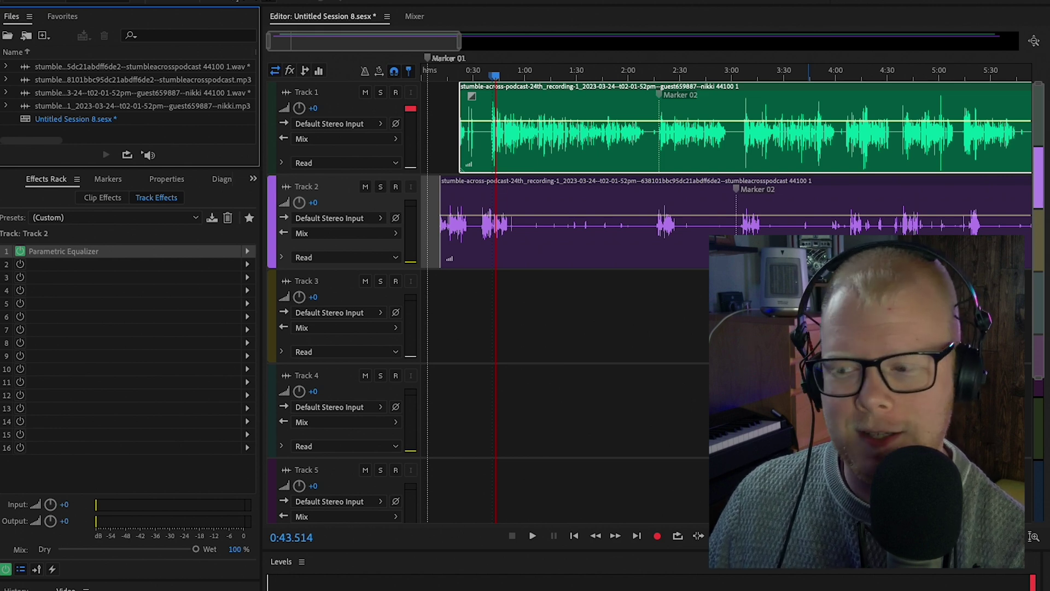
pyautogui.press('space')
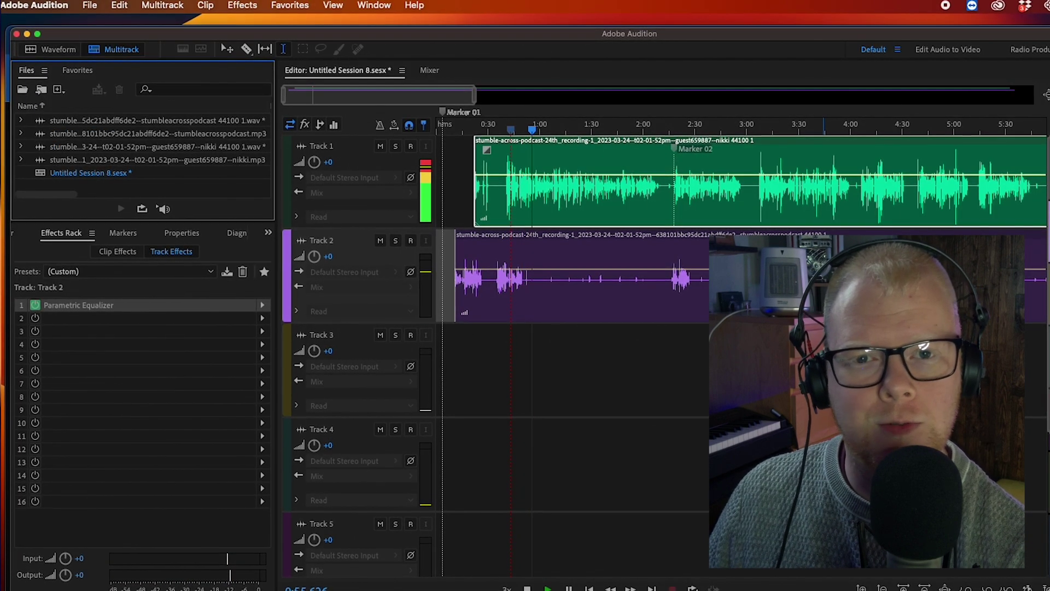
pyautogui.press('space')
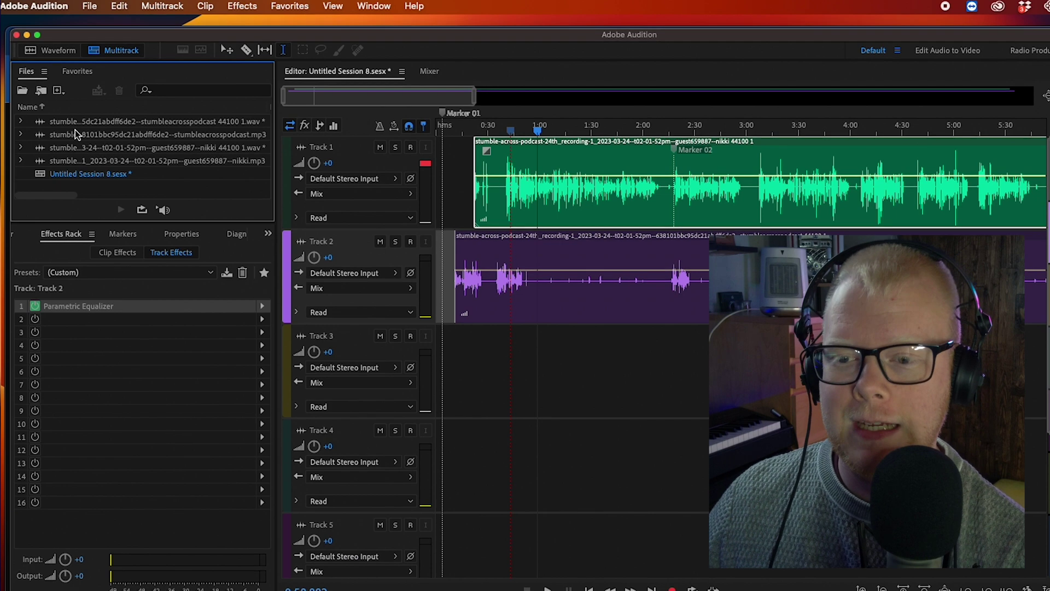
pyautogui.click(33, 6)
pyautogui.moveTo(60, 49)
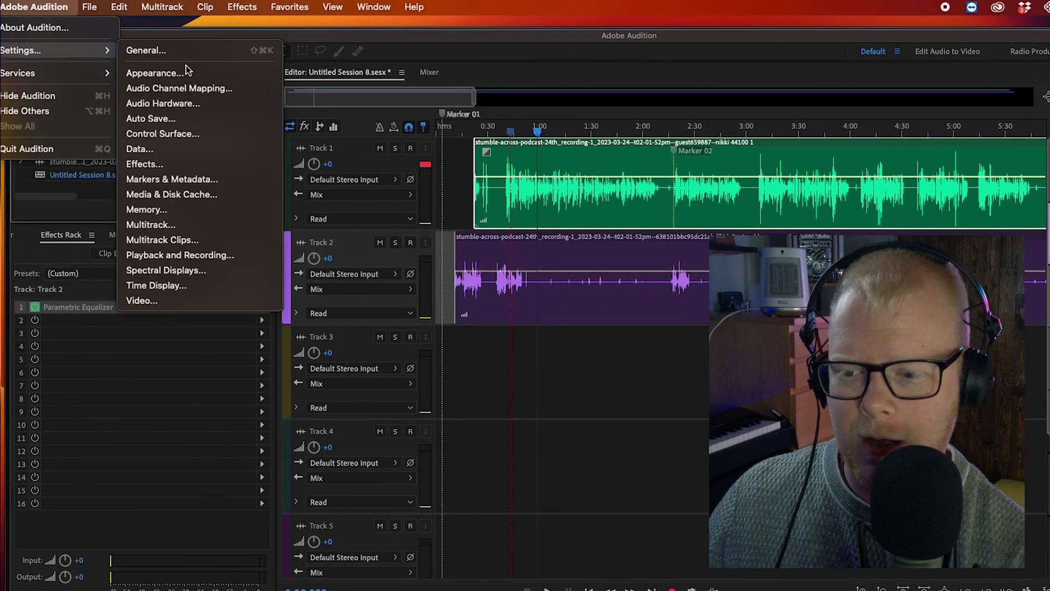
# - Set JKL Shuttle Speed to Slow Speed (0.1x) in Playback and Recording preferences and close them
pyautogui.click(200, 258)
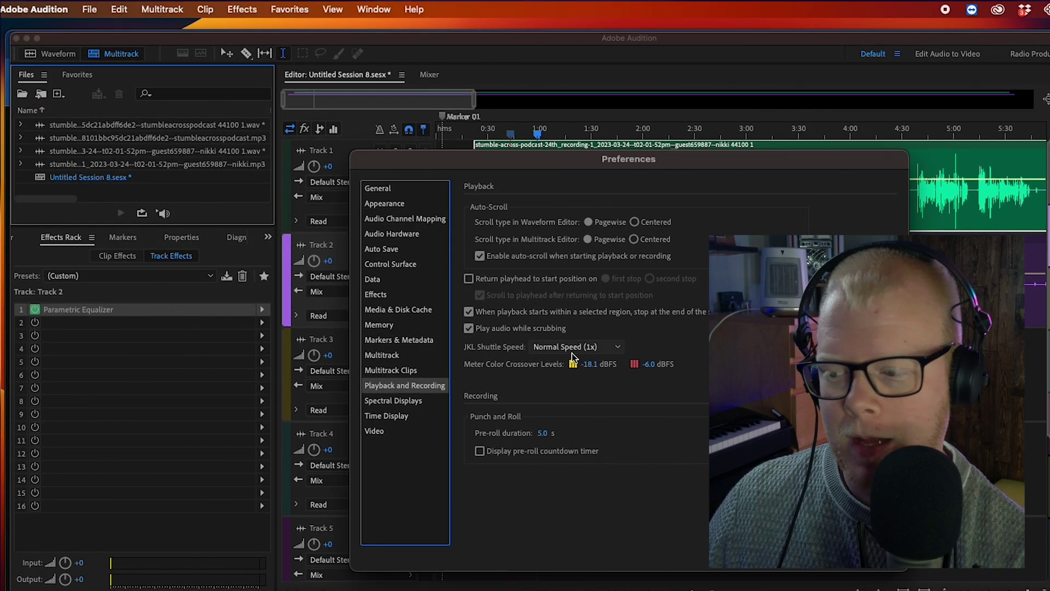
pyautogui.click(603, 348)
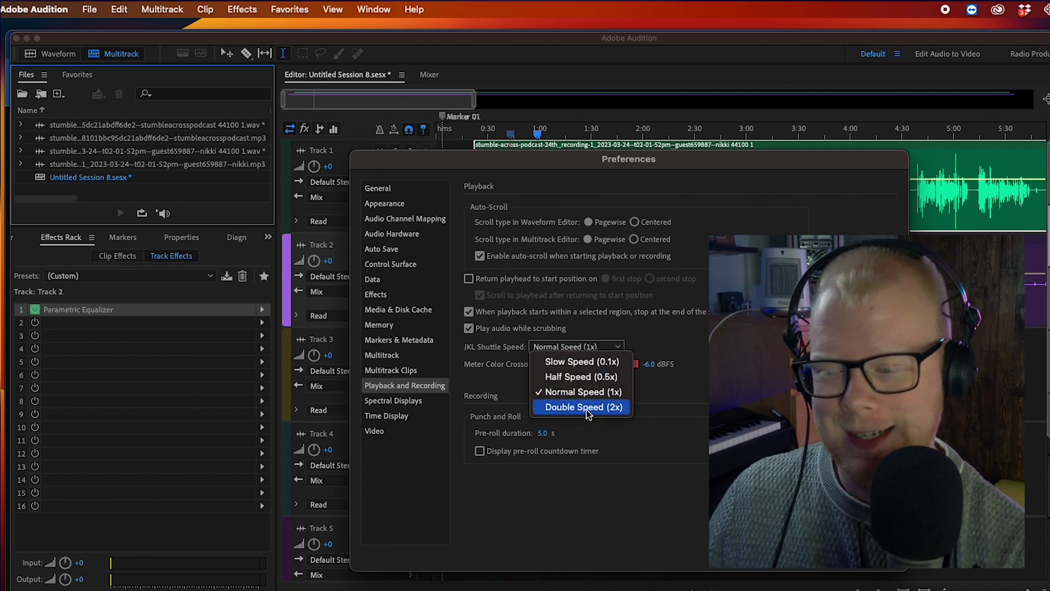
pyautogui.click(575, 362)
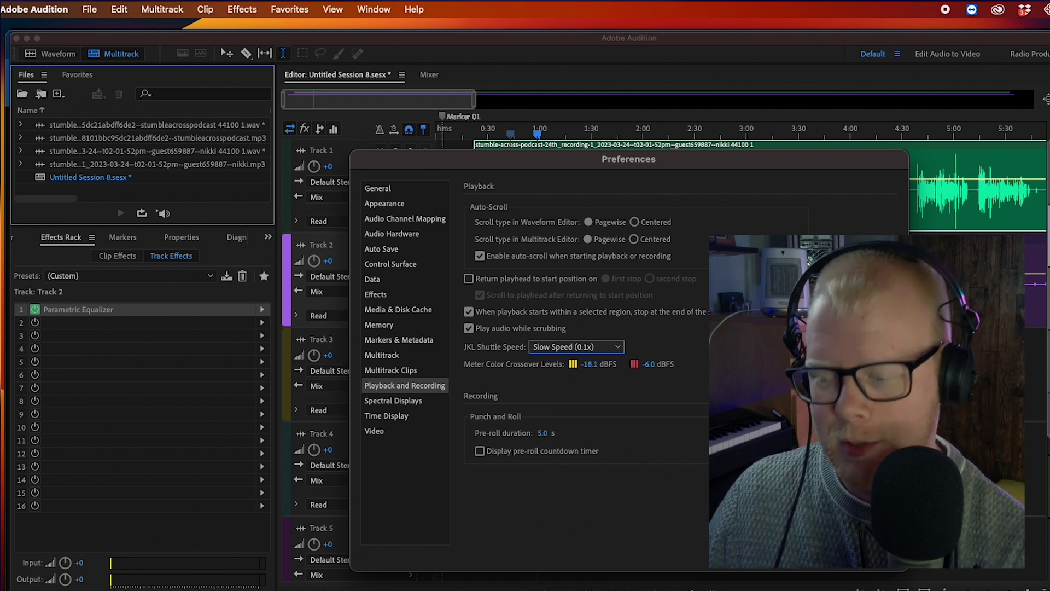
pyautogui.press('Return')
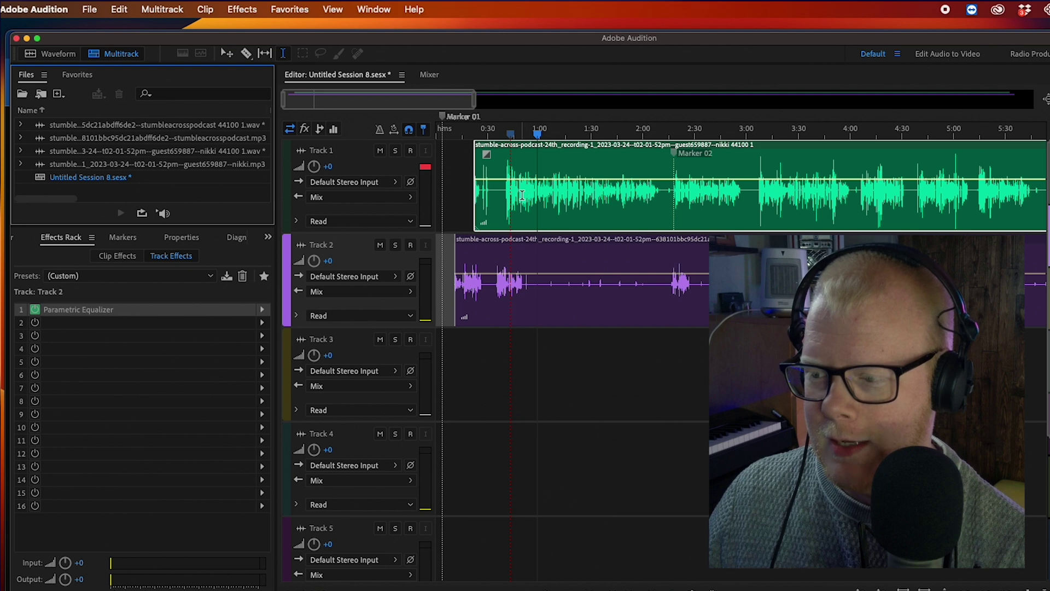
# - Select Track 1 and play its processed audio from about 1:00, then stop
pyautogui.click(521, 196)
pyautogui.click(538, 192)
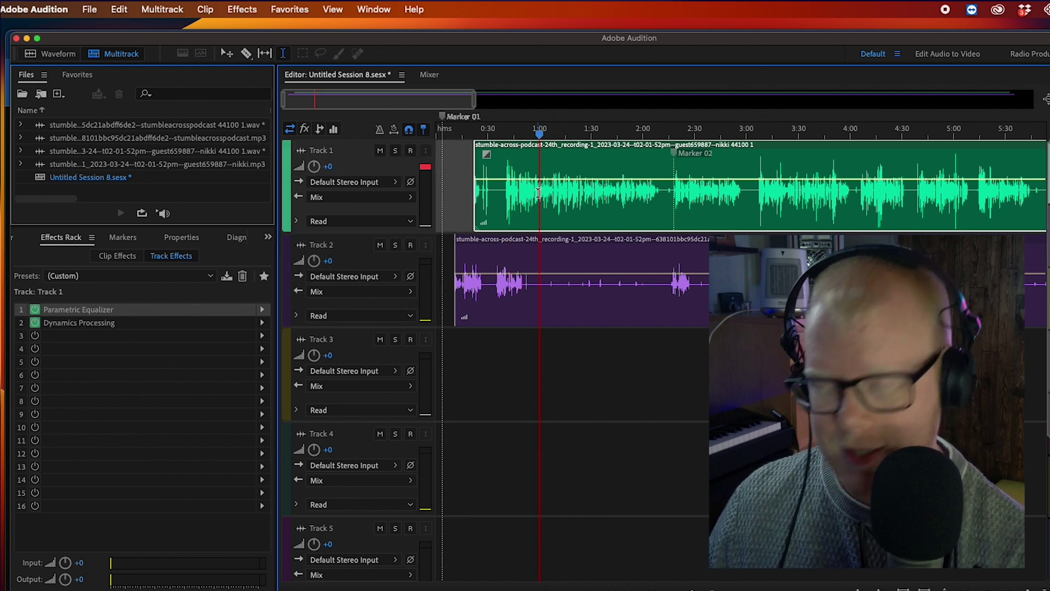
pyautogui.press('space')
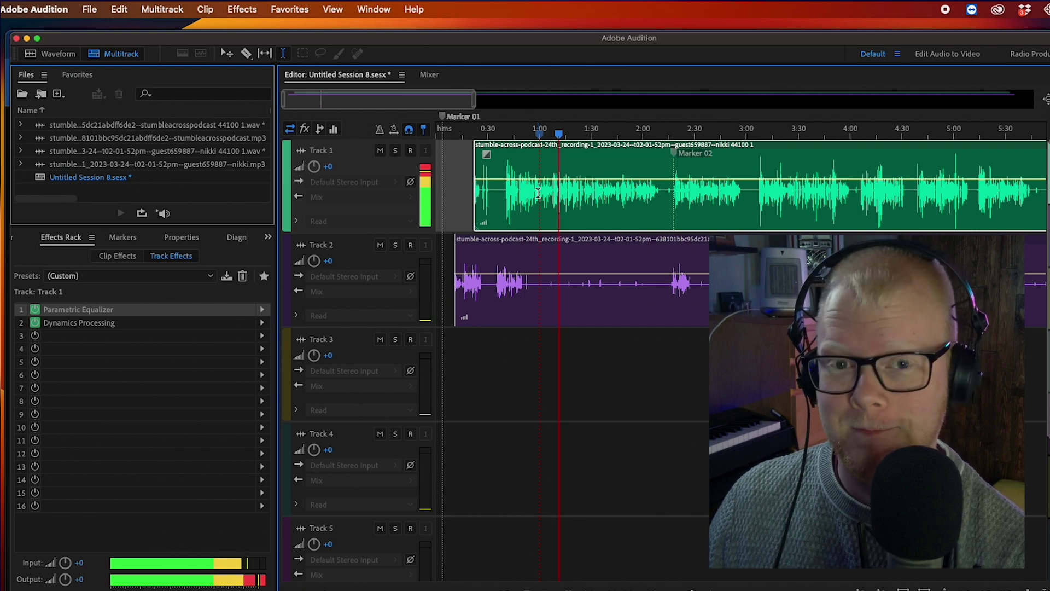
pyautogui.press('space')
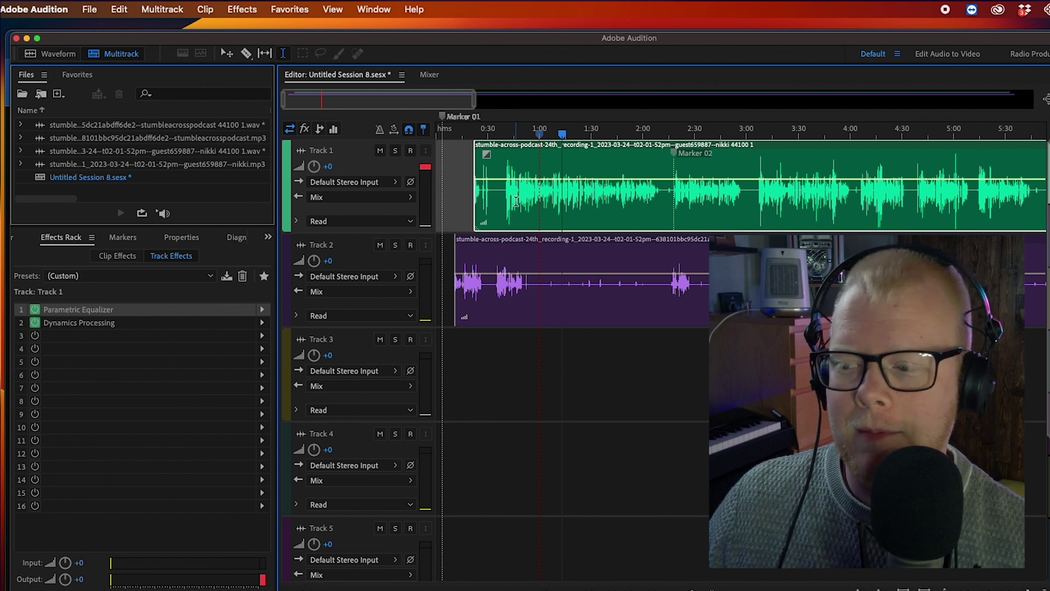
pyautogui.click(515, 201)
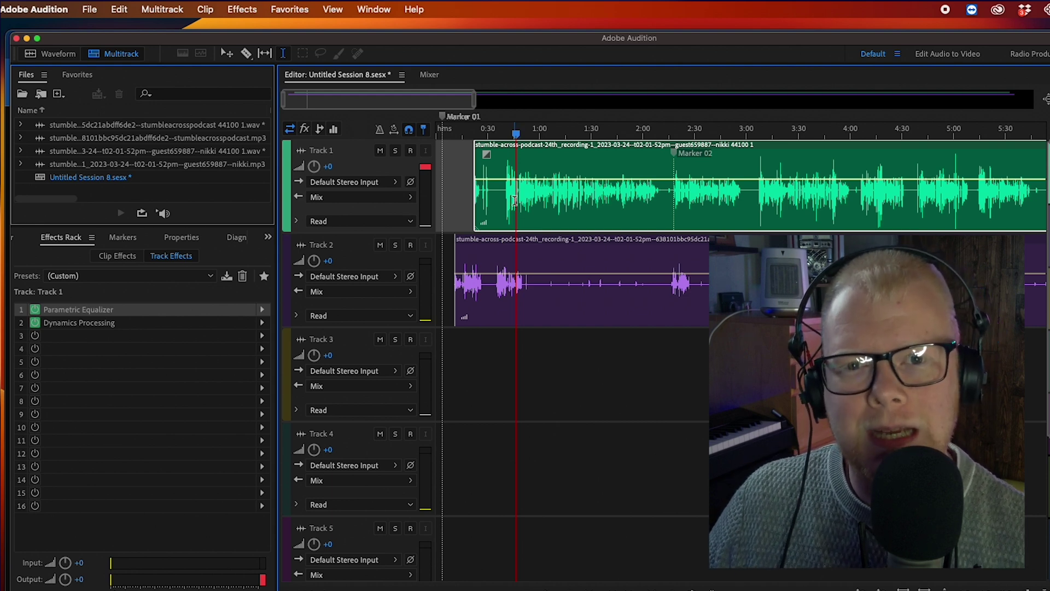
# - Nudge the playhead slightly earlier to about 0:45
pyautogui.click(513, 201)
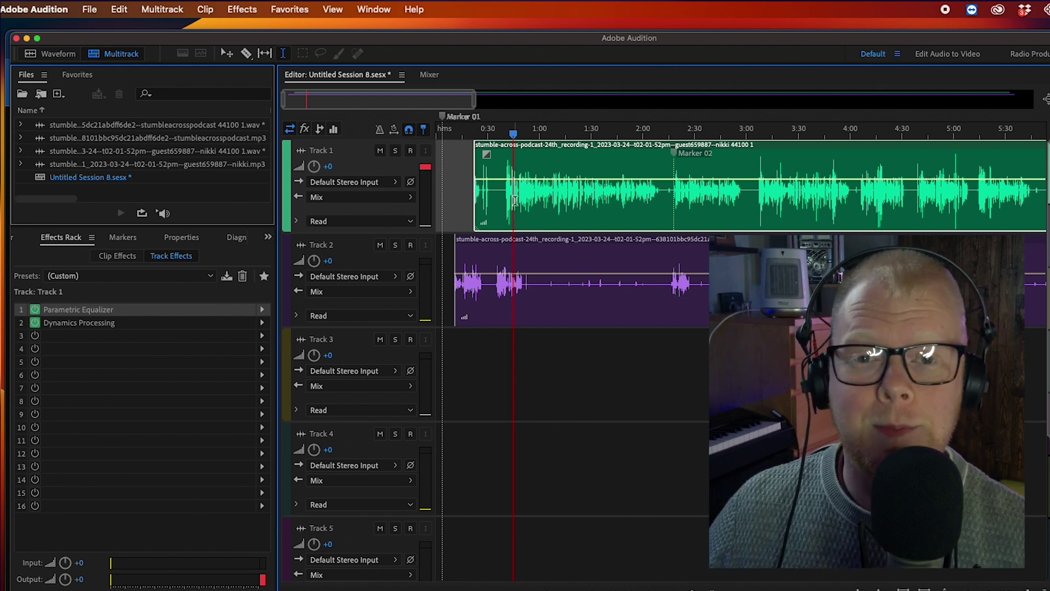